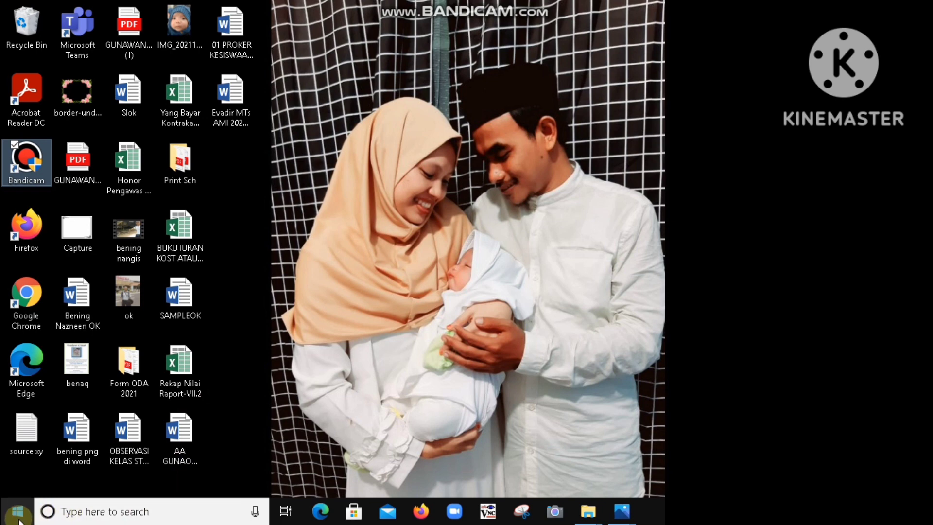
Open the Windows Temp folder by running the command TEMP from the Run dialog.
click(114, 512)
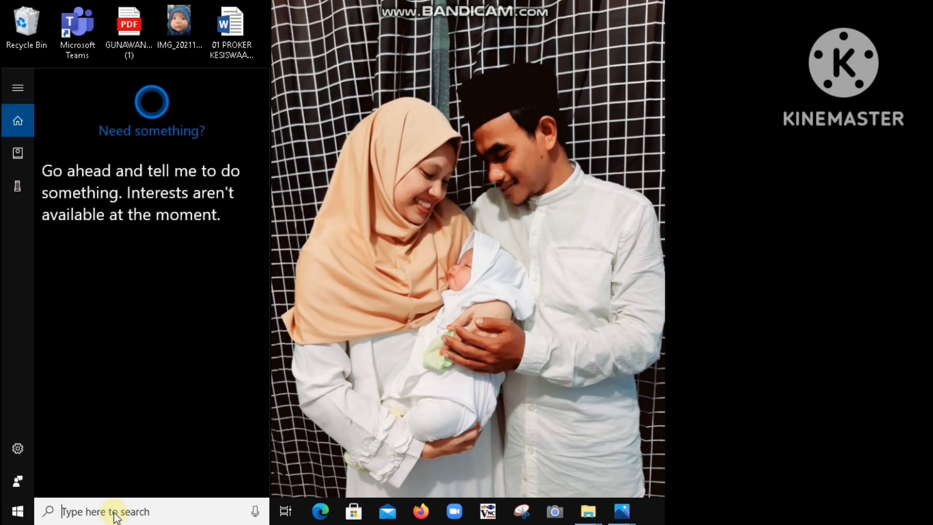
text(run)
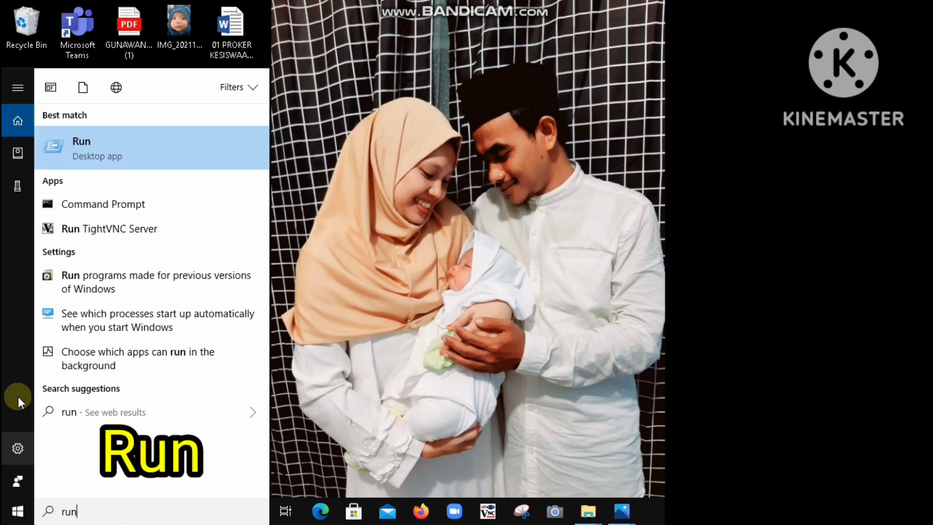
click(139, 150)
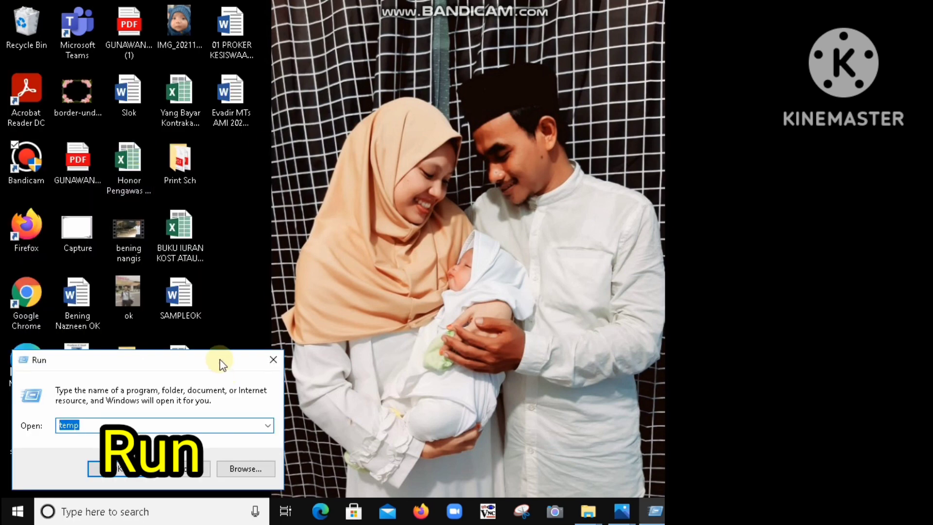
drag(219, 359, 506, 63)
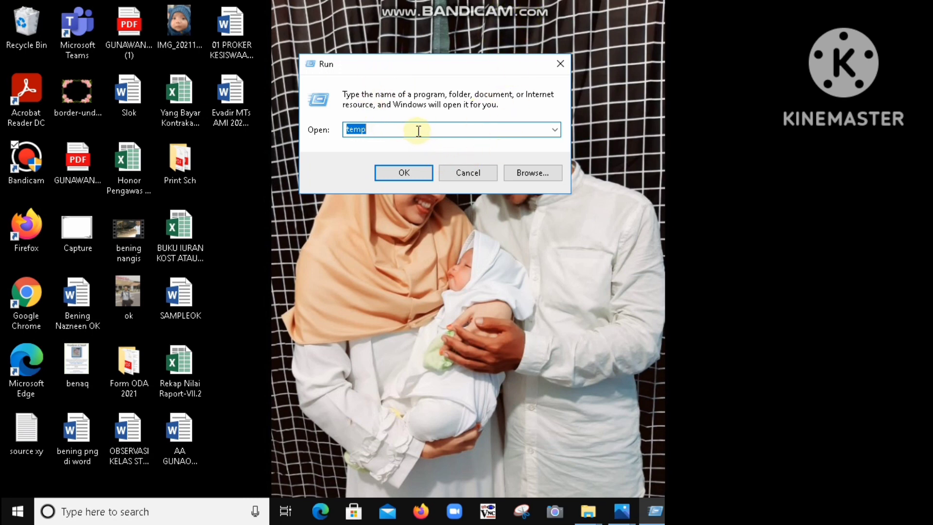
text(TEMP)
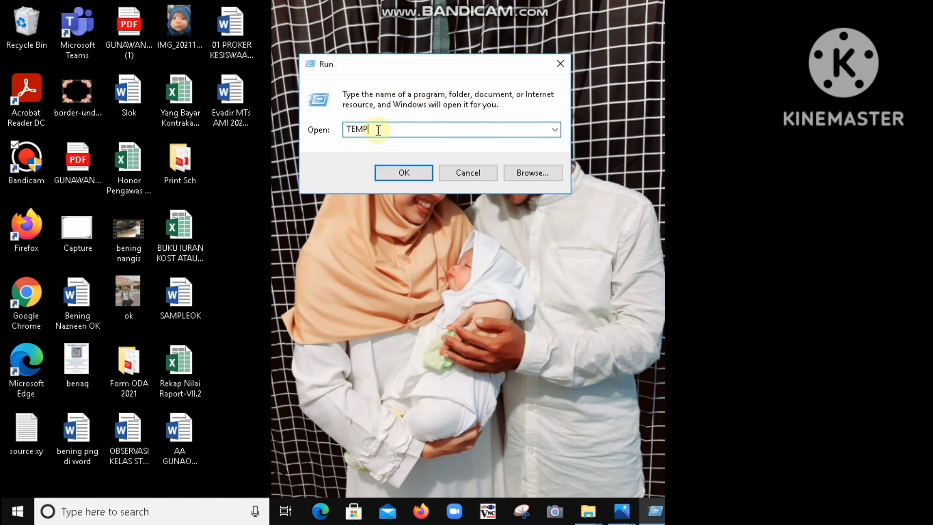
click(412, 170)
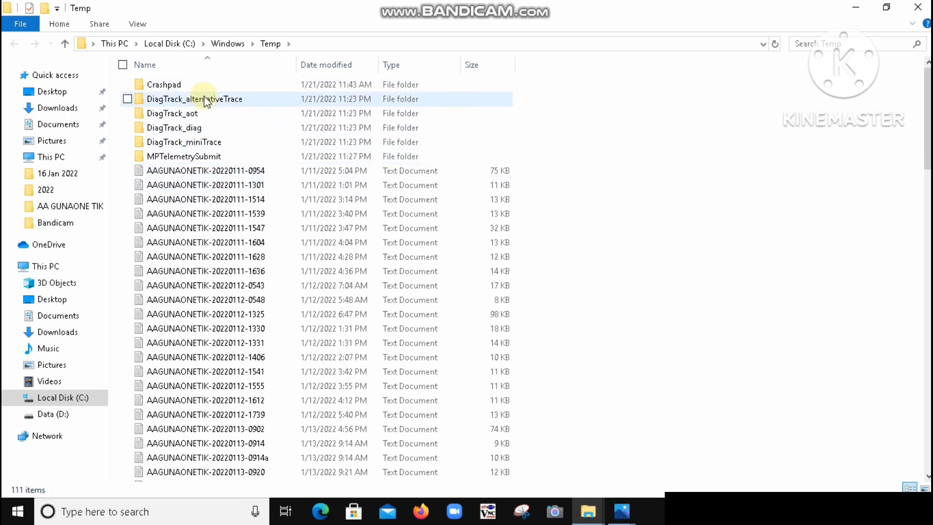
Look through the folders and text logs stored in the Windows Temp folder.
click(215, 85)
click(216, 102)
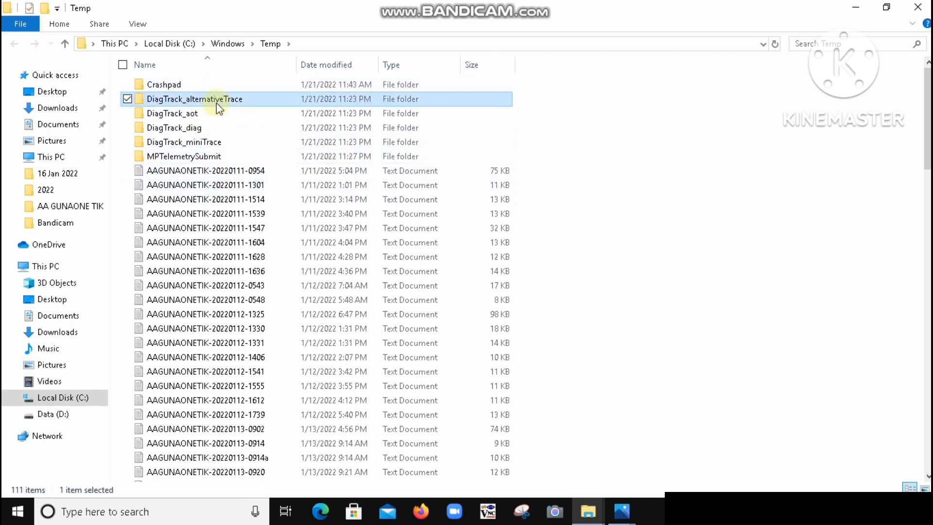
click(216, 113)
click(216, 127)
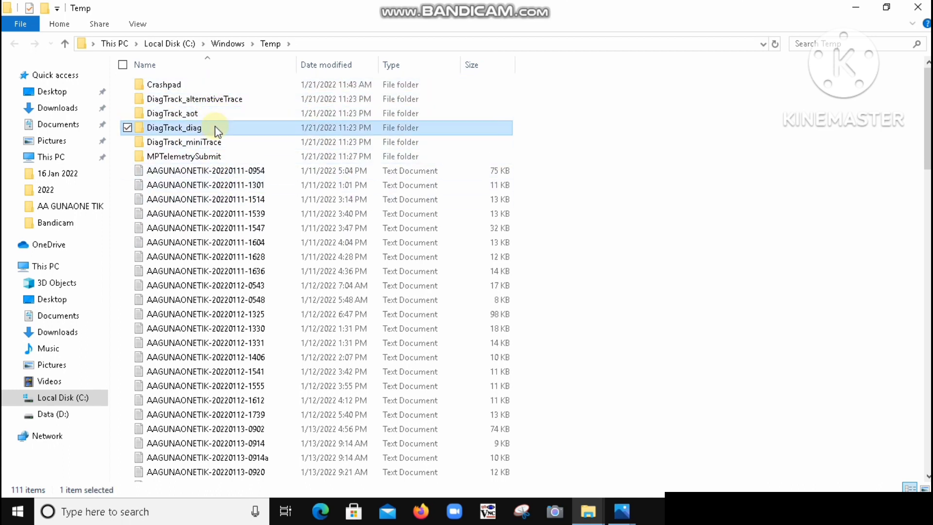
click(215, 143)
click(215, 157)
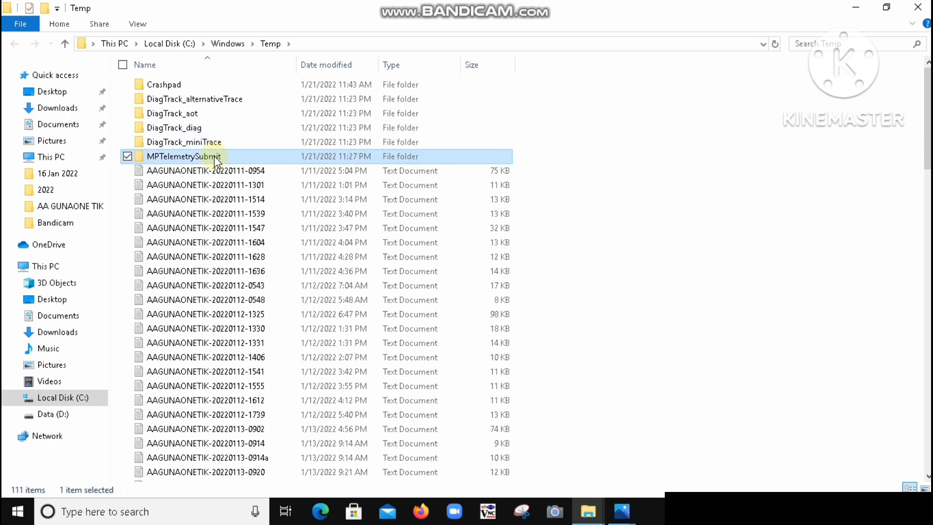
click(217, 172)
click(217, 199)
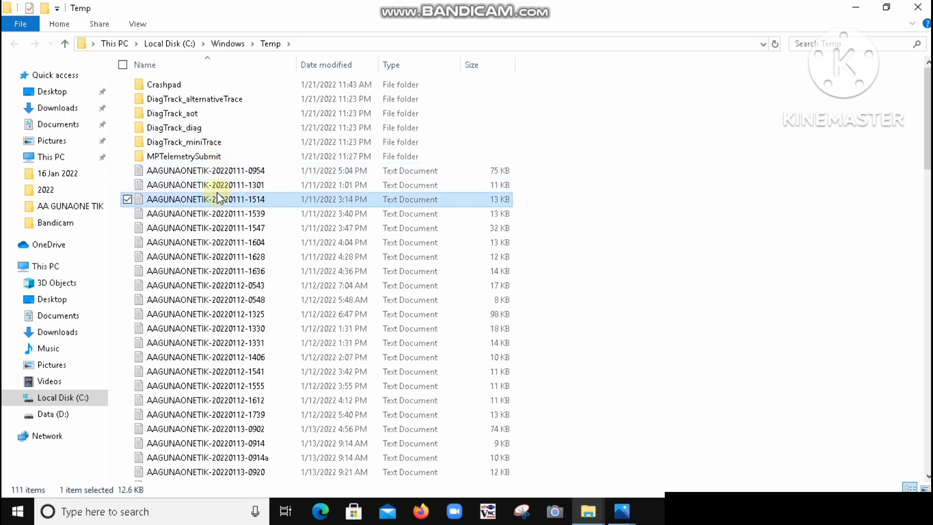
click(214, 228)
click(213, 252)
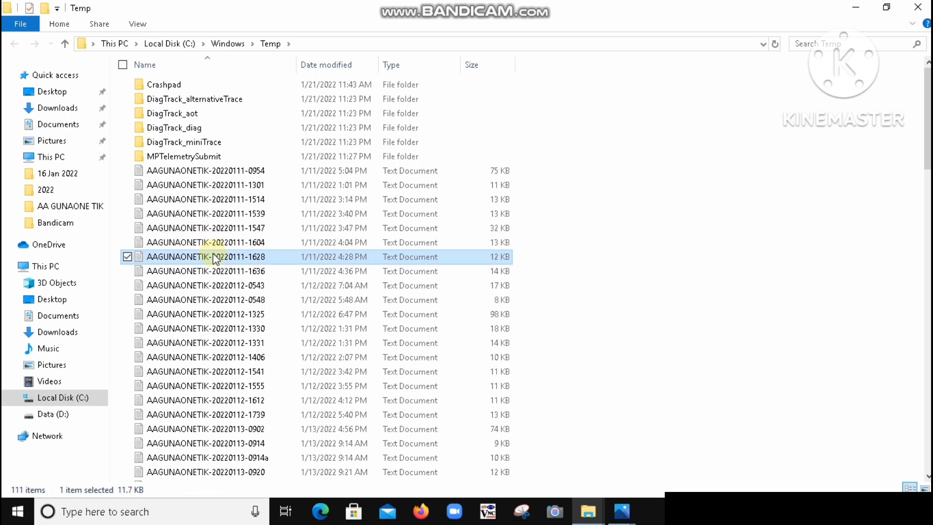
click(284, 87)
click(281, 98)
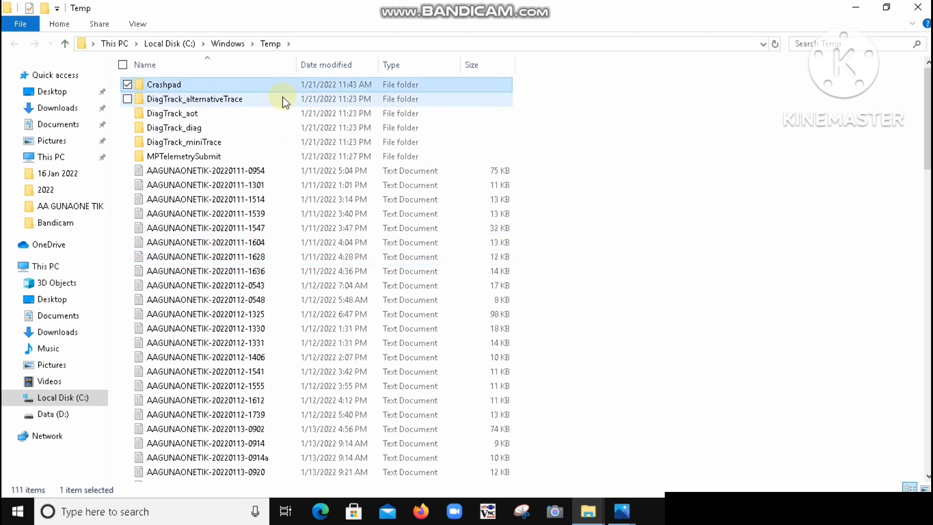
click(278, 111)
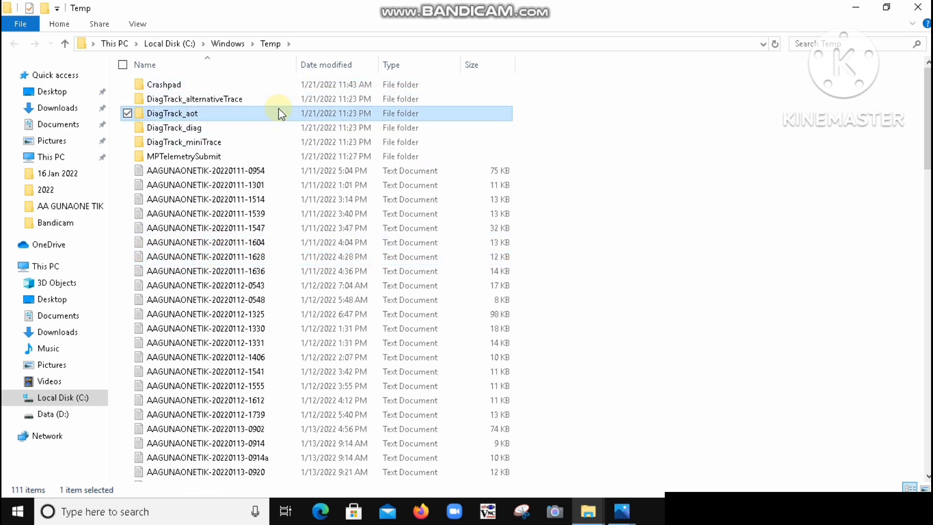
click(268, 129)
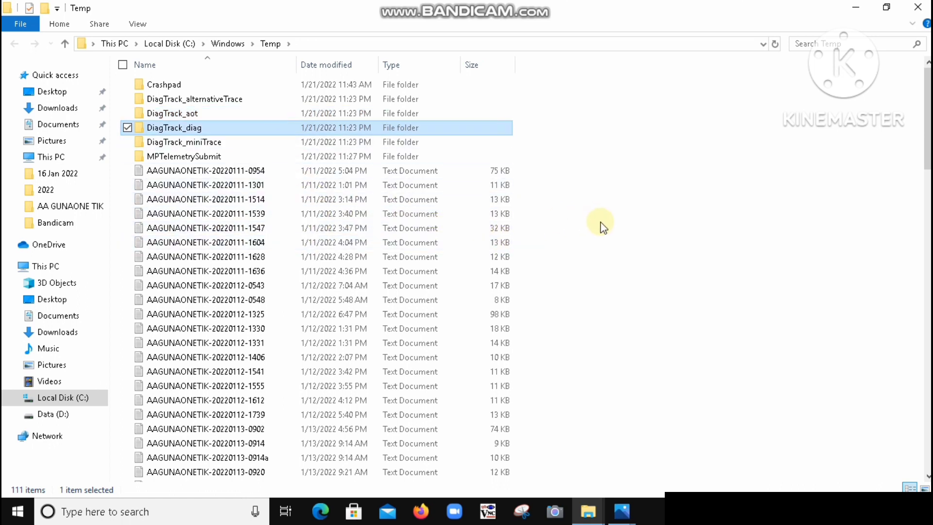
Delete all items in the Windows Temp folder, skipping the files that are in use.
key(ctrl+a)
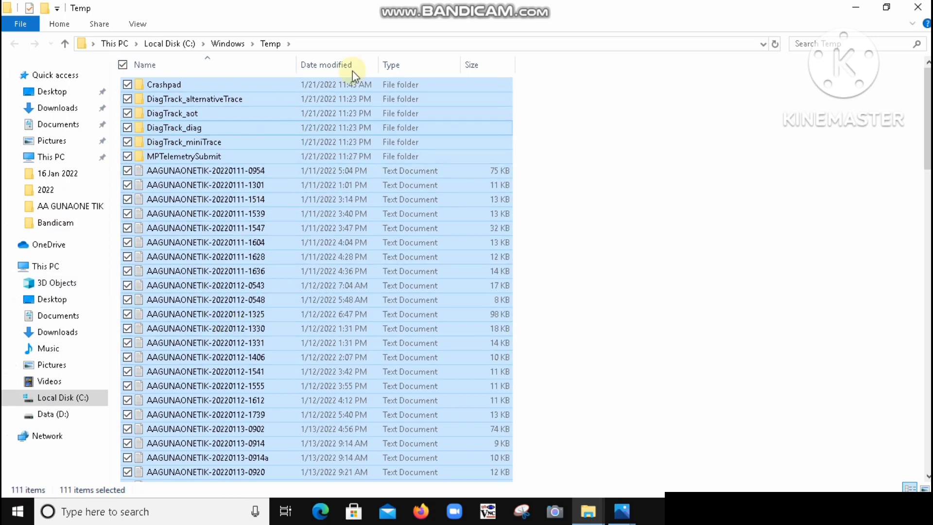
right_click(275, 100)
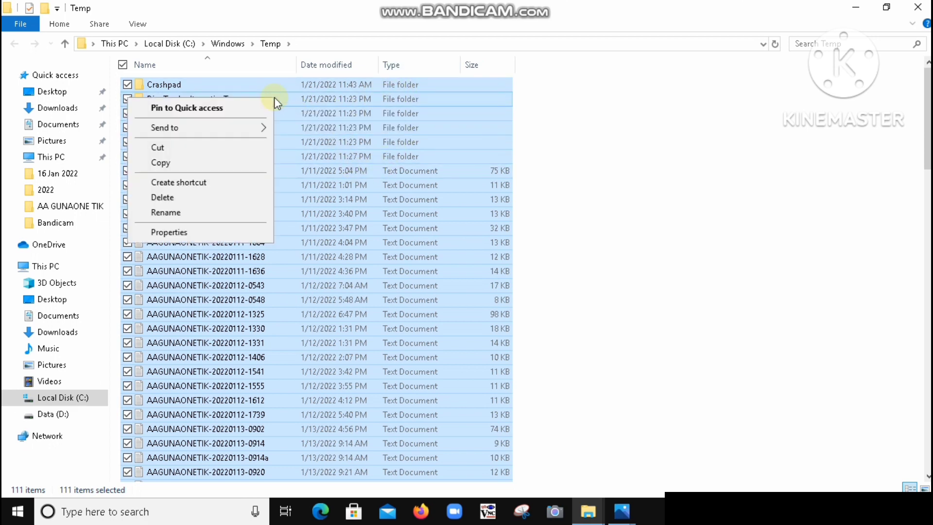
click(214, 199)
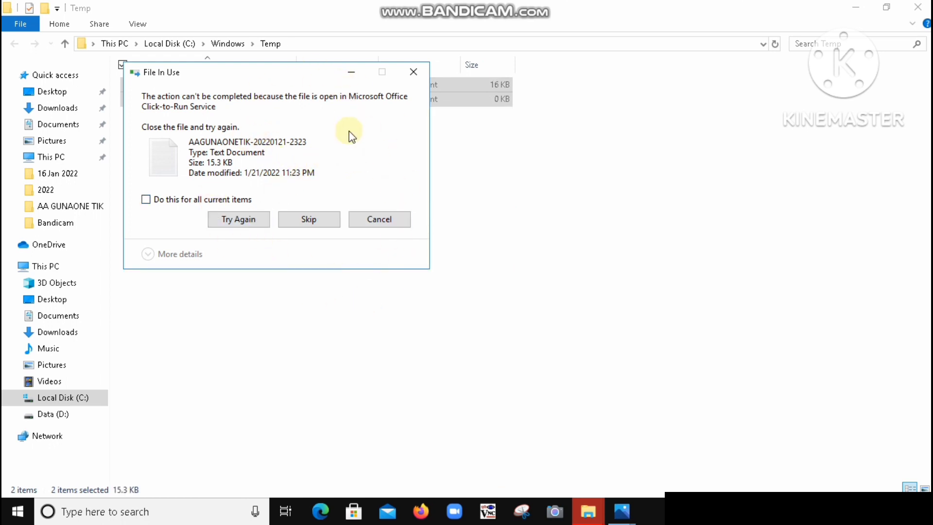
click(350, 217)
key(Delete)
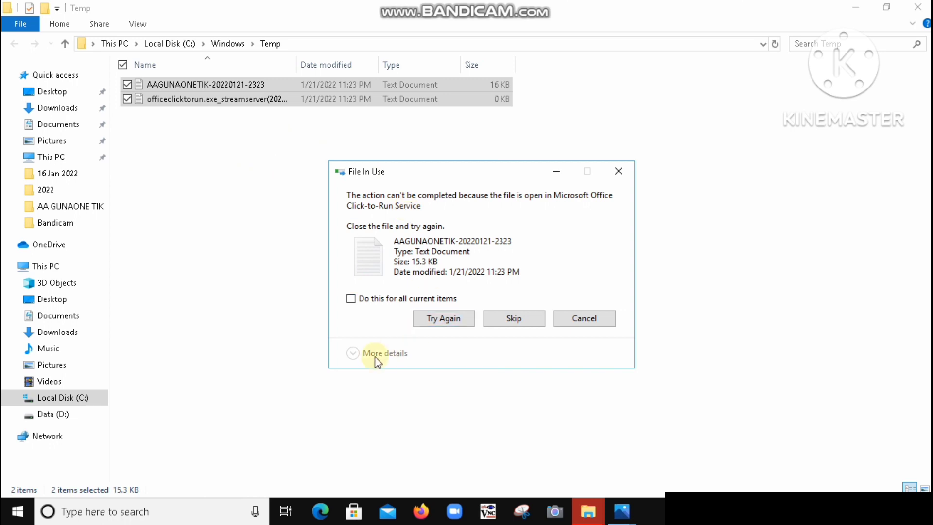
click(544, 320)
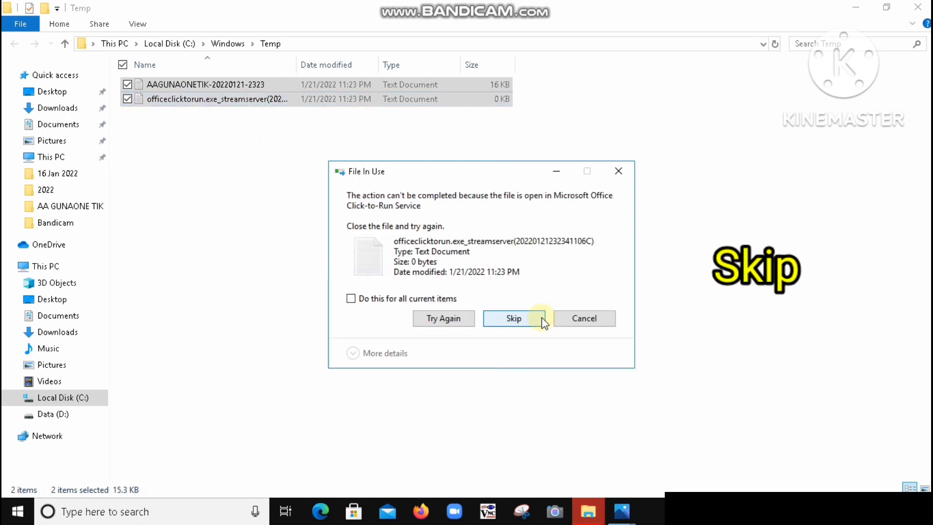
click(533, 323)
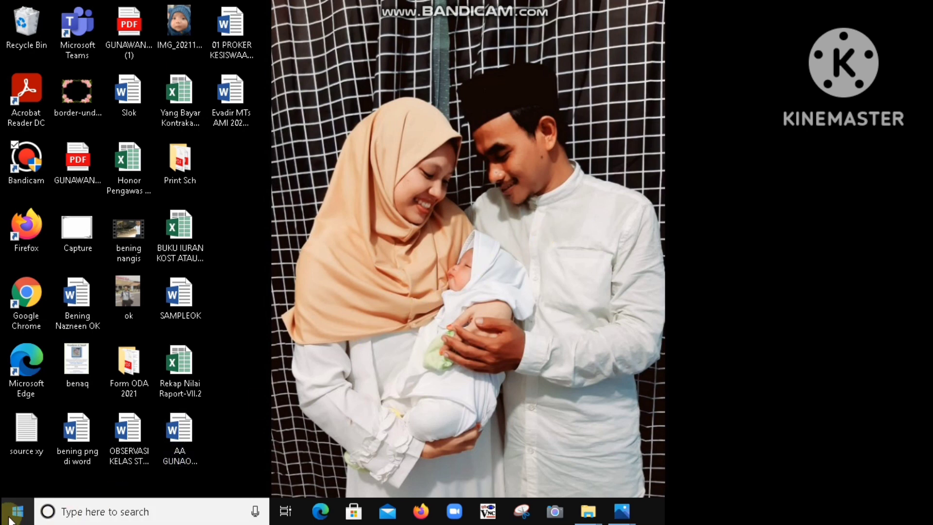
Open the user account's local Temp folder by running %TEMP% from the Run dialog.
click(89, 514)
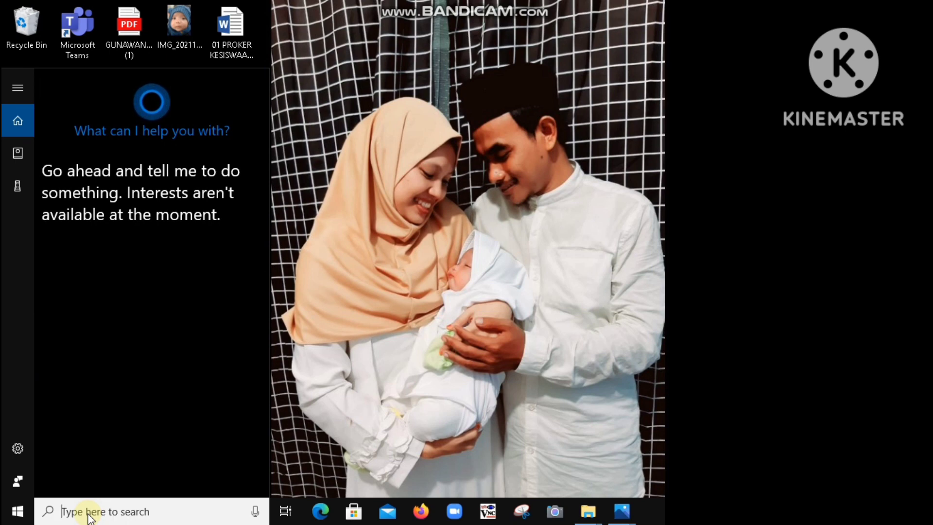
text(RUN)
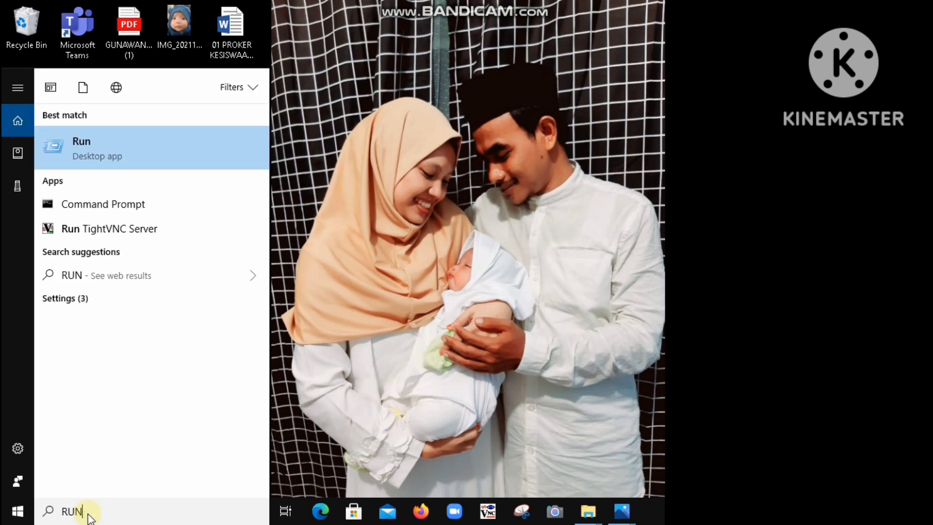
click(164, 147)
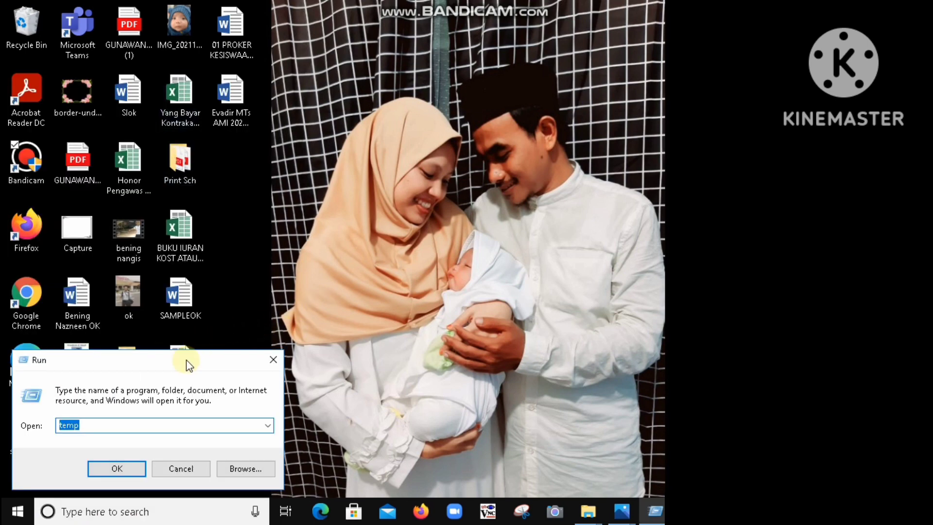
drag(186, 360, 469, 36)
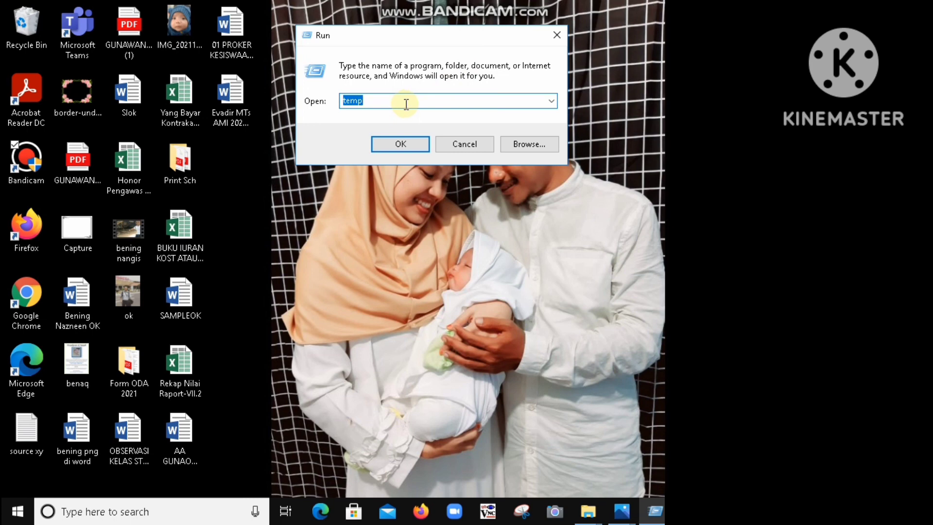
key(BackSpace)
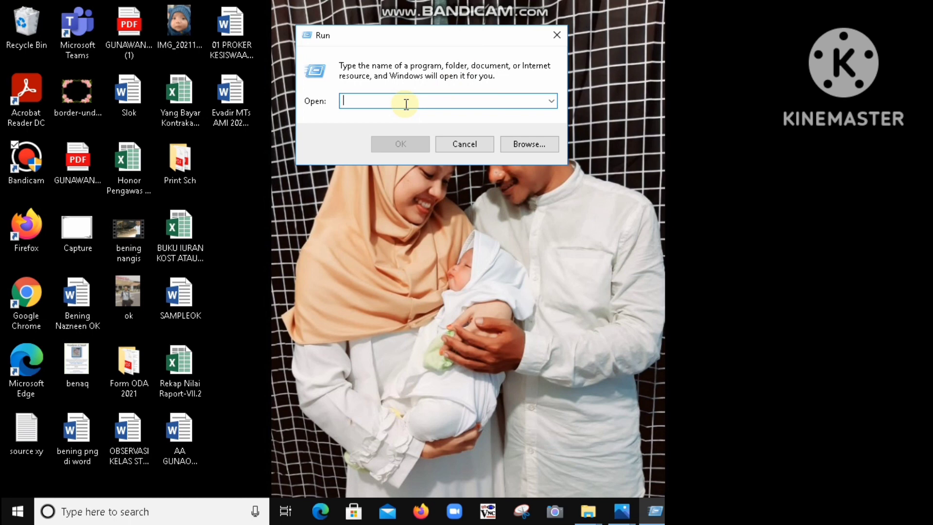
text(%TEMP)
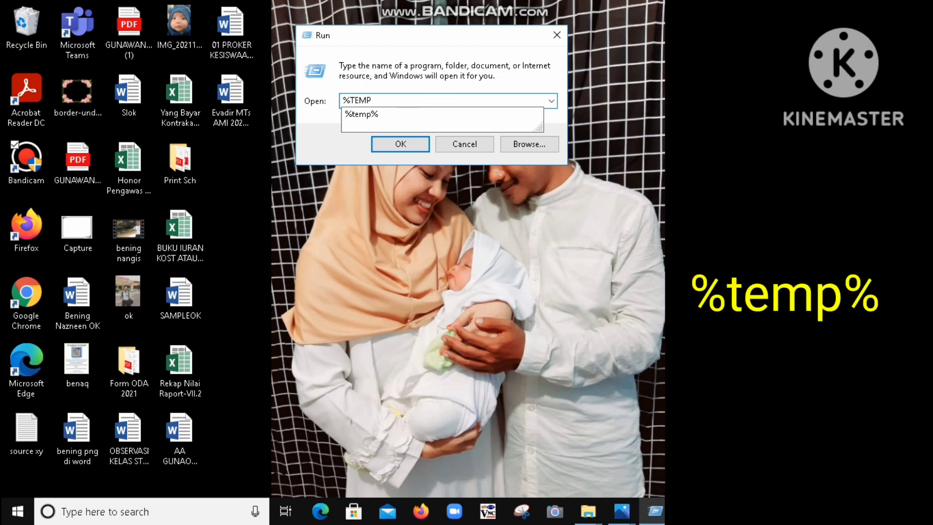
text(%)
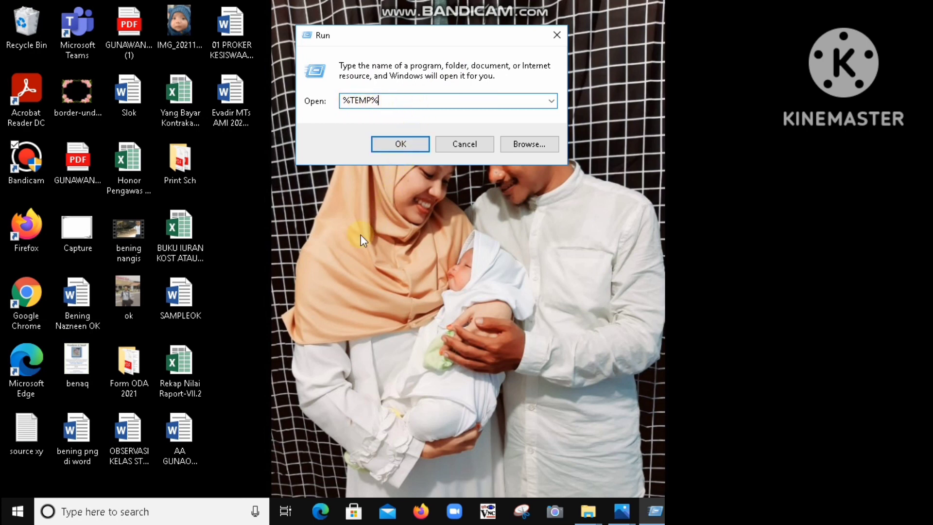
click(417, 146)
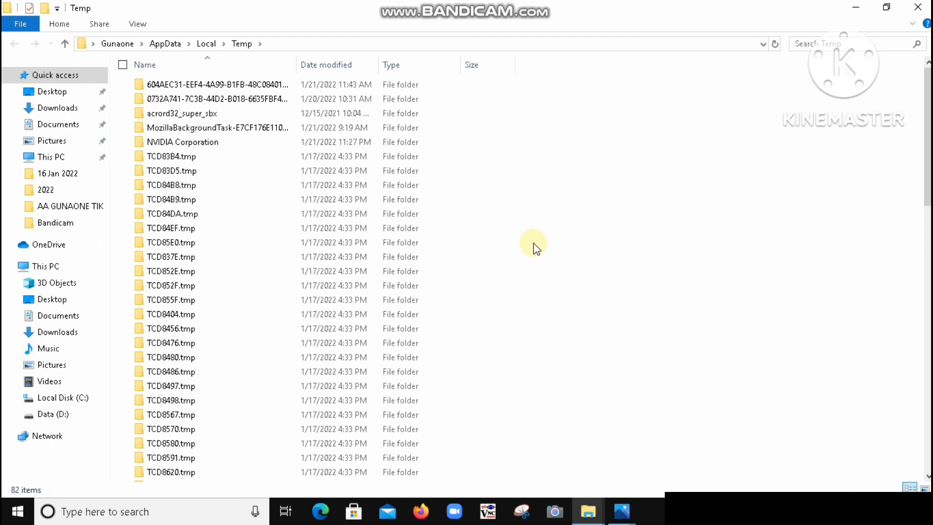
Delete all items in the user's local Temp folder, skipping the folder that requires administrator permission.
key(ctrl+a)
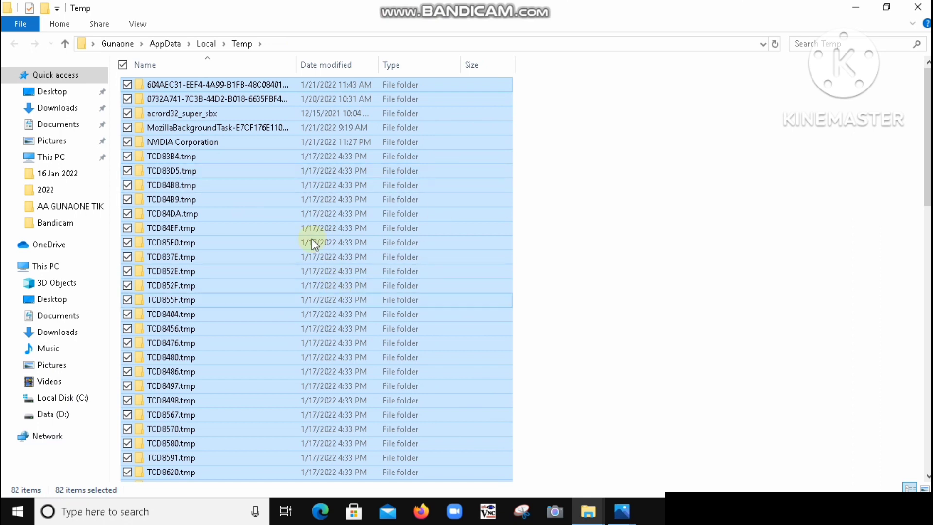
right_click(430, 113)
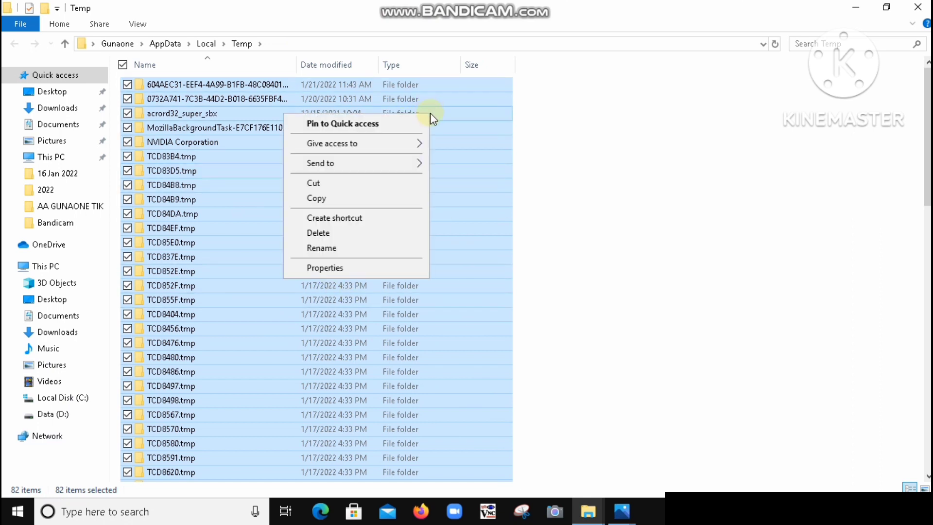
click(386, 232)
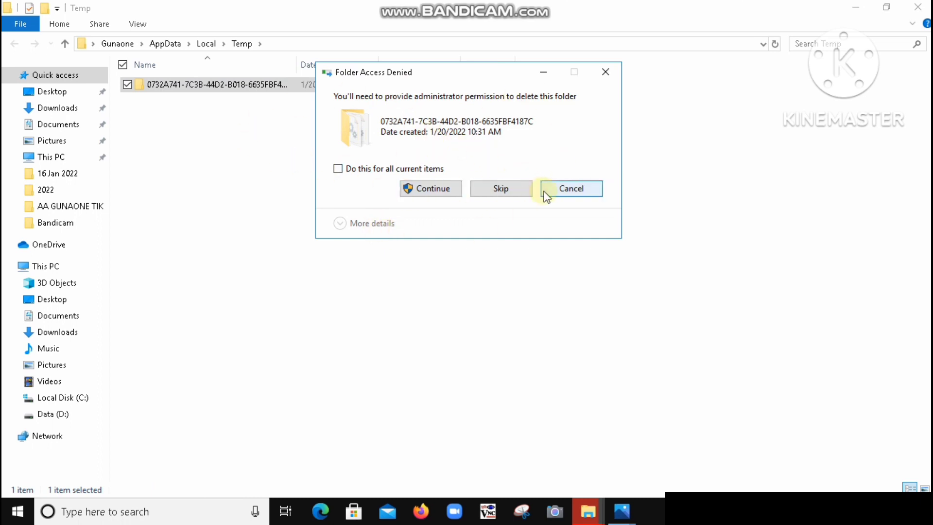
click(500, 189)
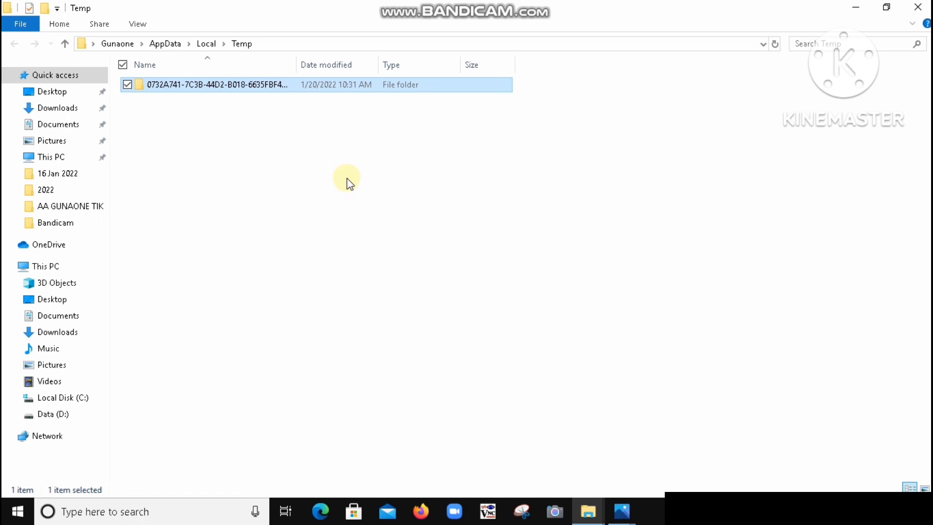
Refresh the user's local Temp folder and close its window.
right_click(313, 151)
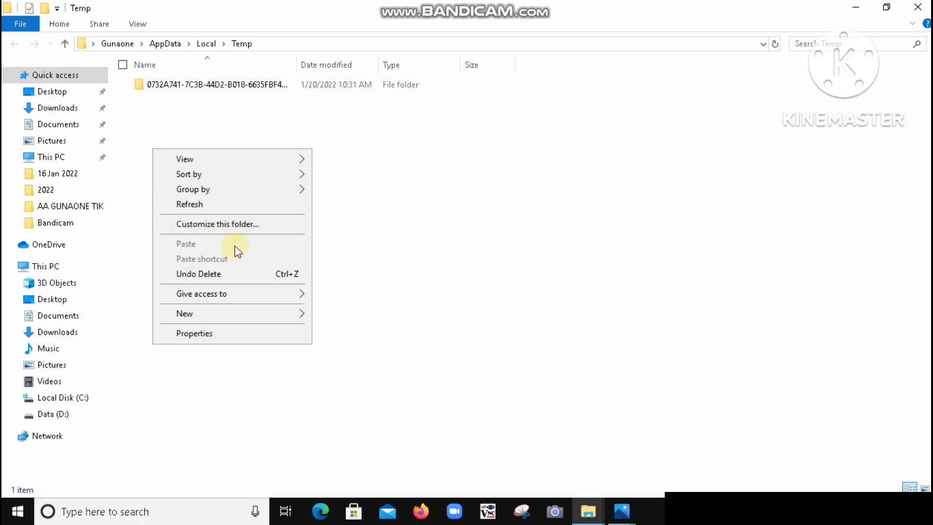
click(248, 210)
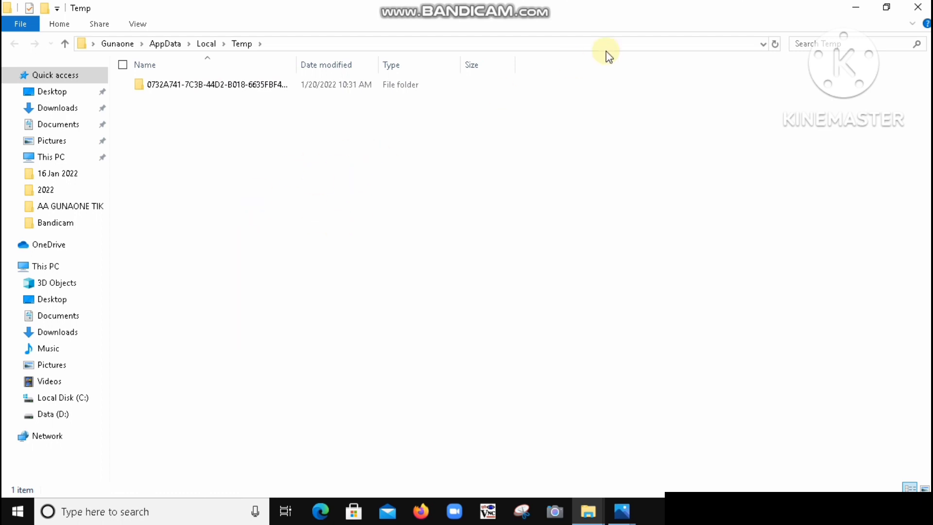
click(919, 5)
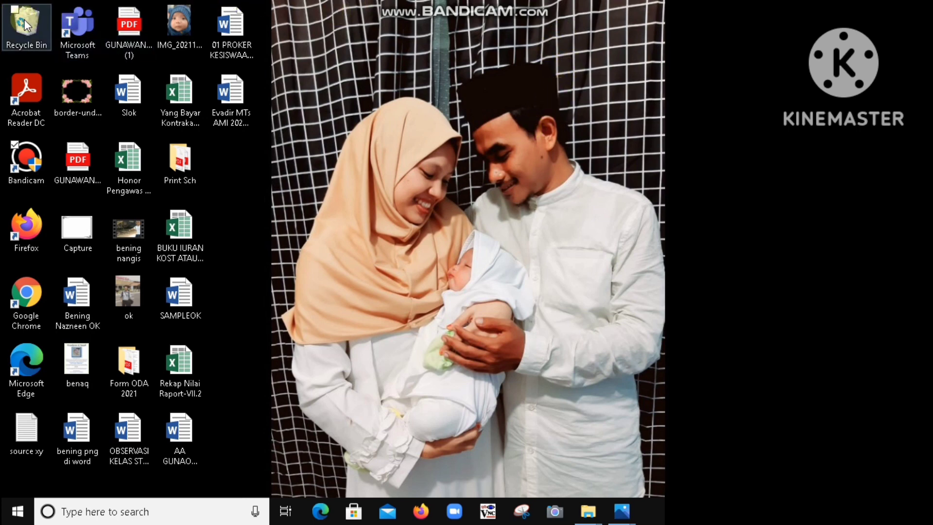
Open the Recycle Bin and look through the deleted items from the Windows Temp and local Temp folders.
click(487, 48)
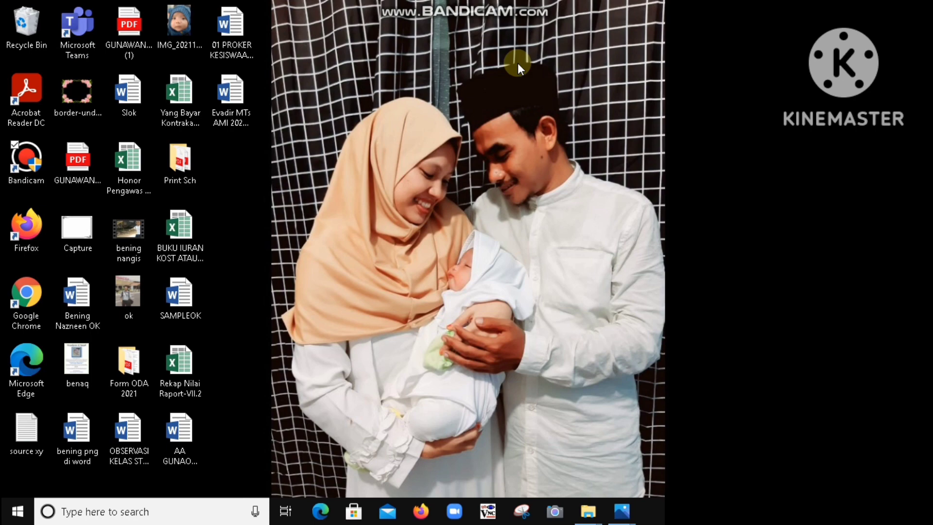
double_click(20, 35)
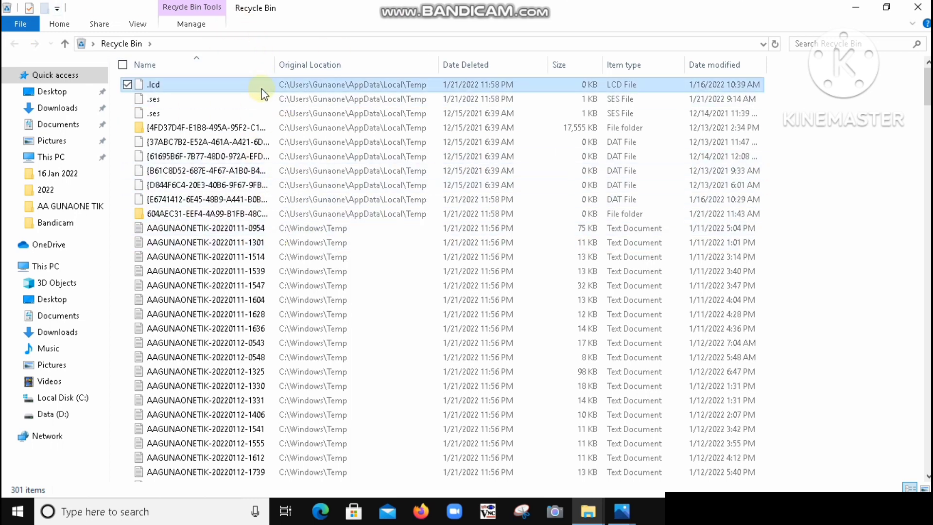
click(256, 112)
click(244, 142)
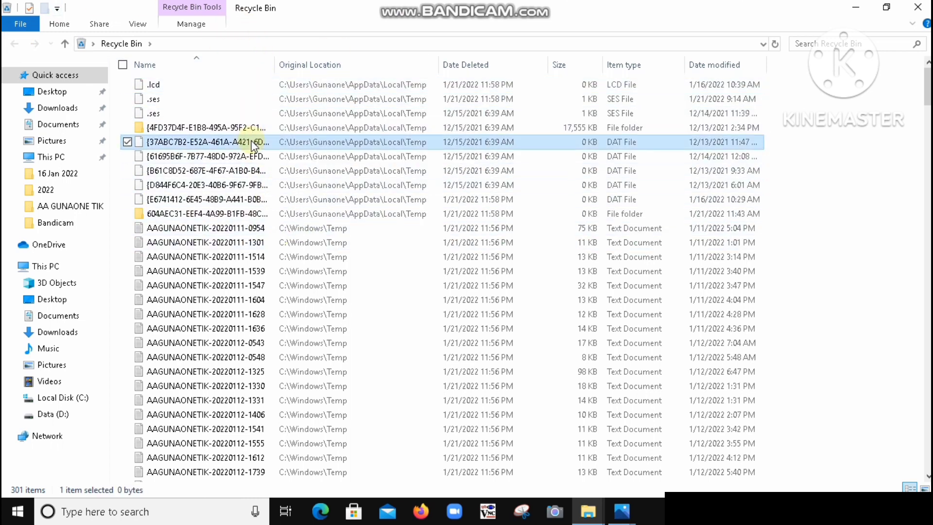
click(247, 157)
click(247, 172)
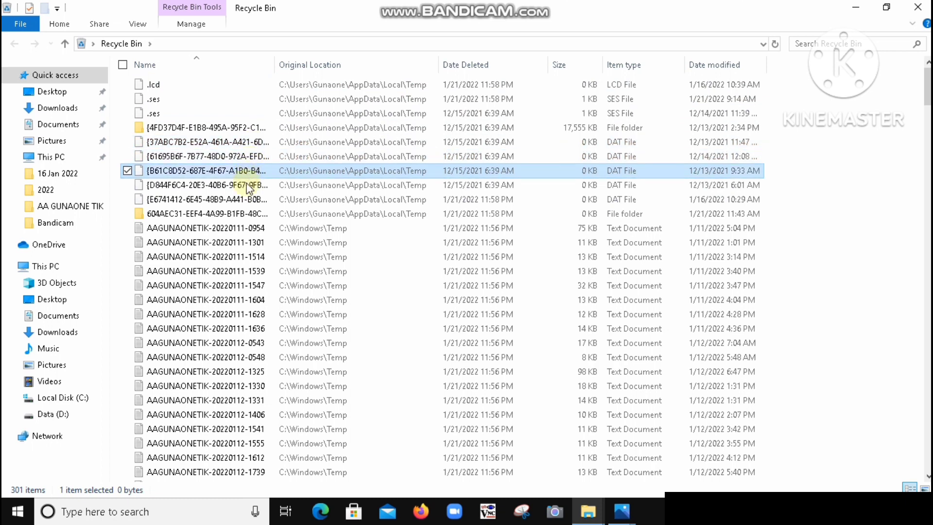
click(245, 199)
click(242, 213)
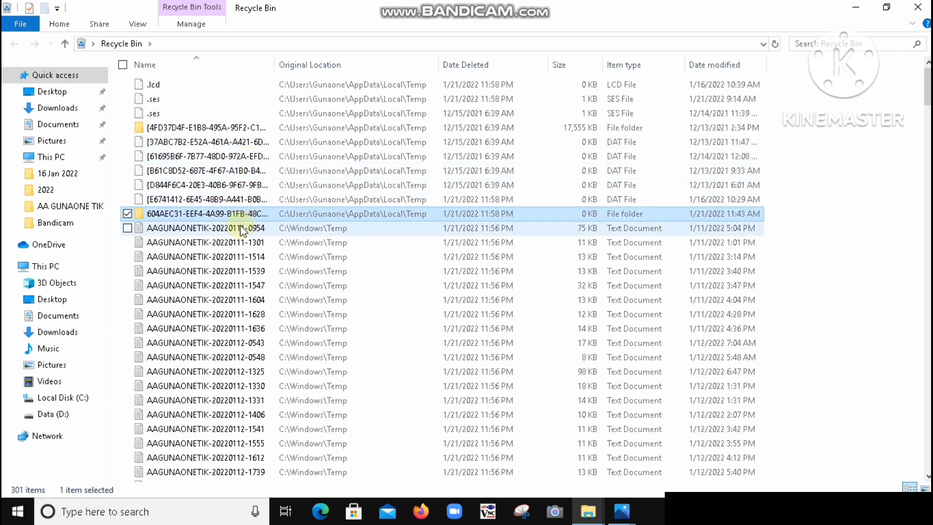
click(243, 227)
click(240, 259)
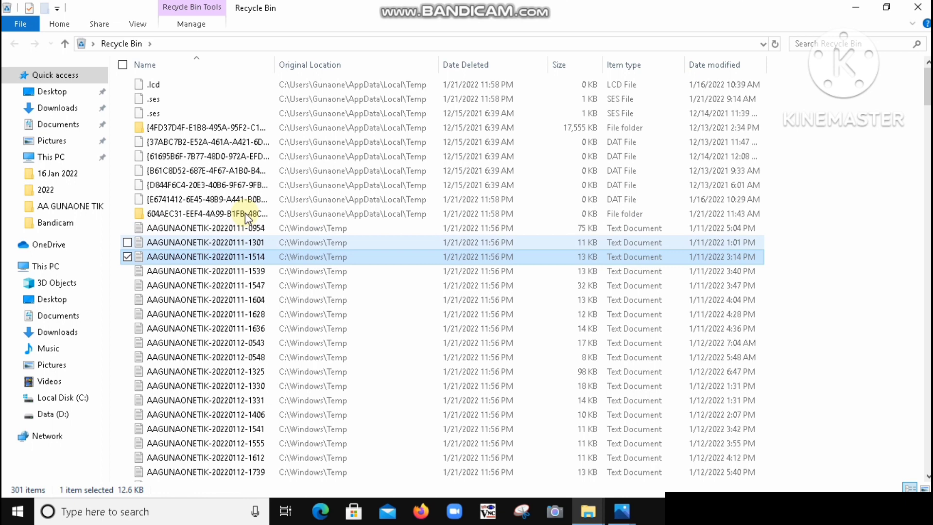
click(252, 170)
click(270, 127)
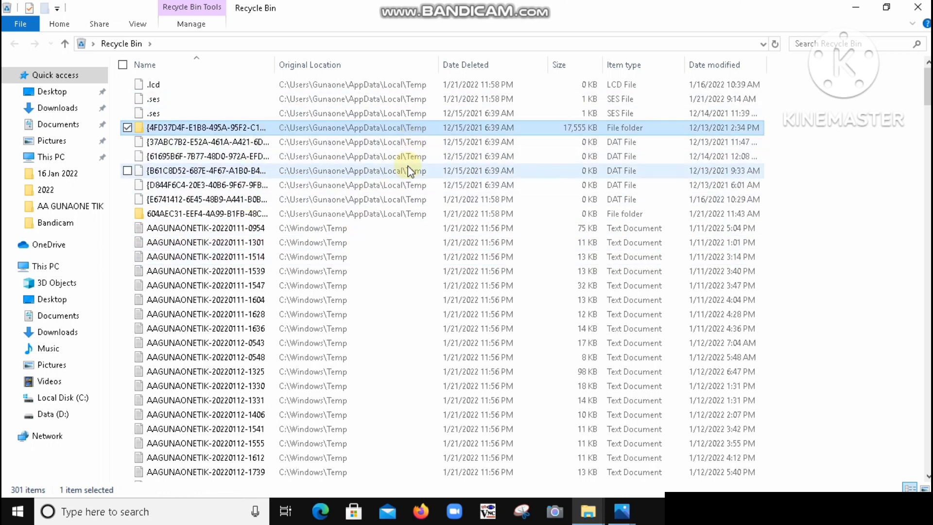
Permanently delete all items in the Recycle Bin and close its window.
key(ctrl+a)
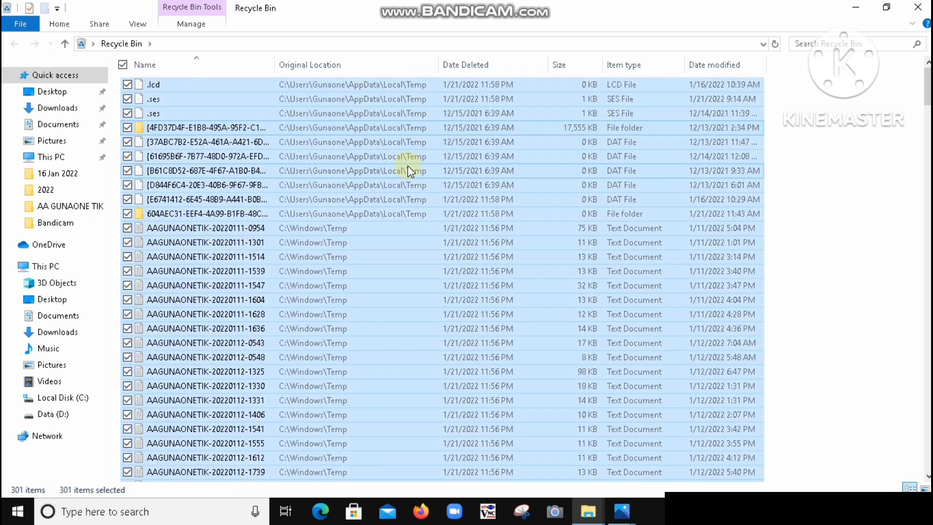
right_click(562, 90)
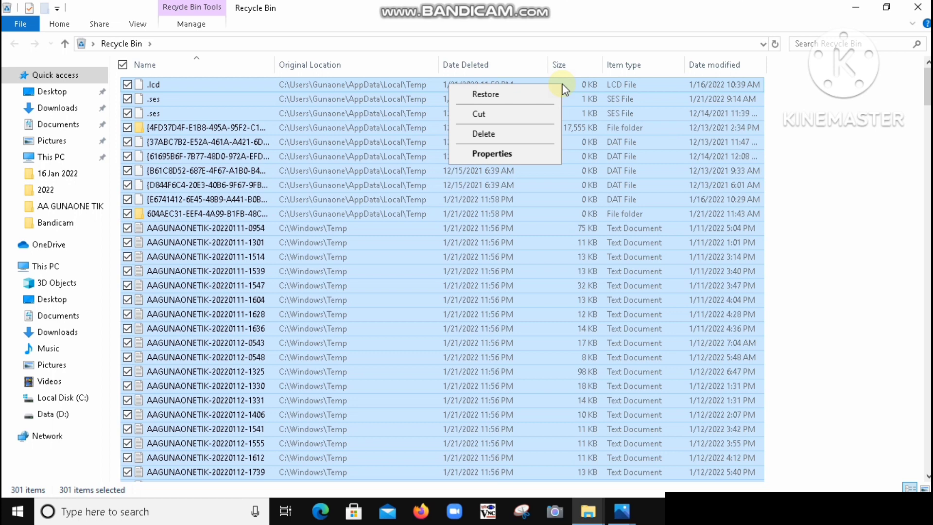
click(533, 140)
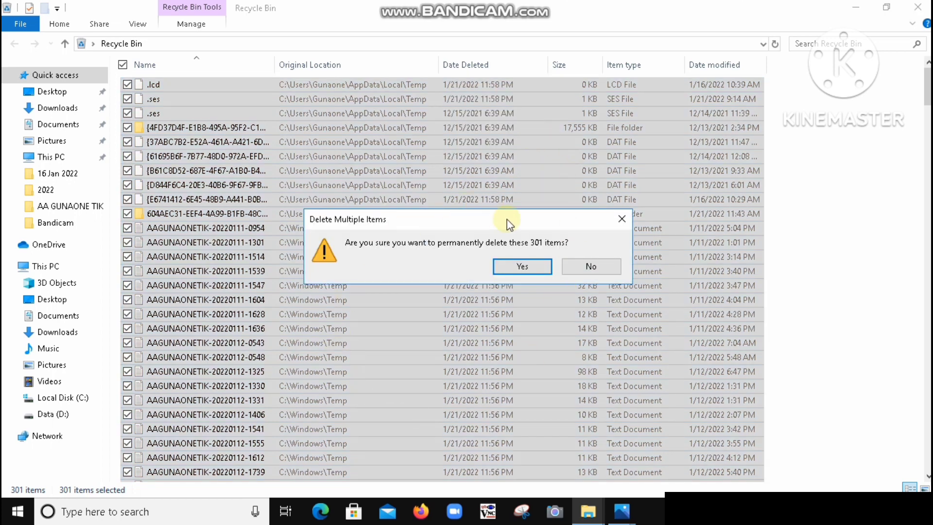
click(522, 267)
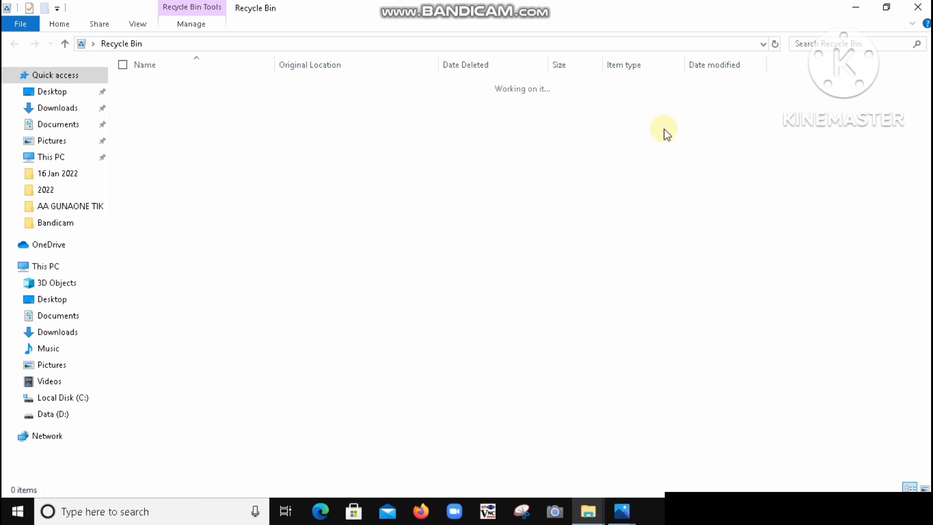
click(913, 16)
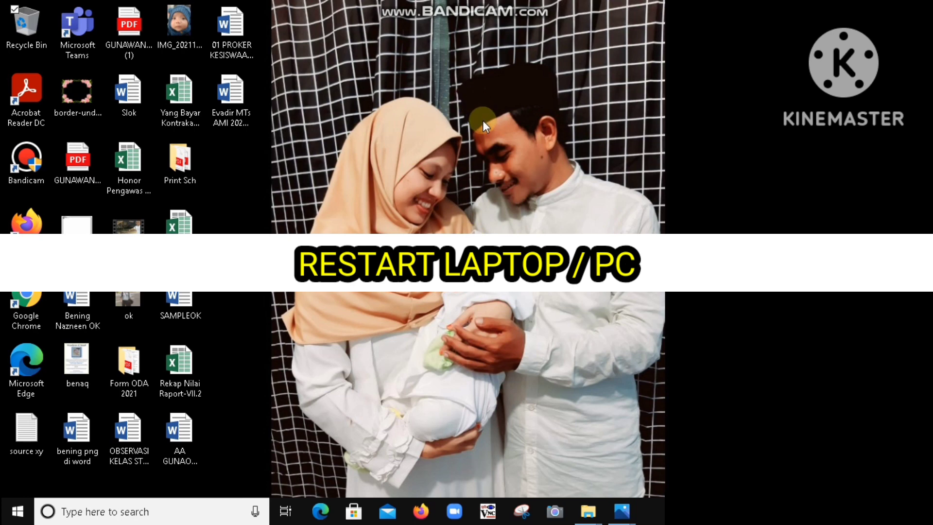